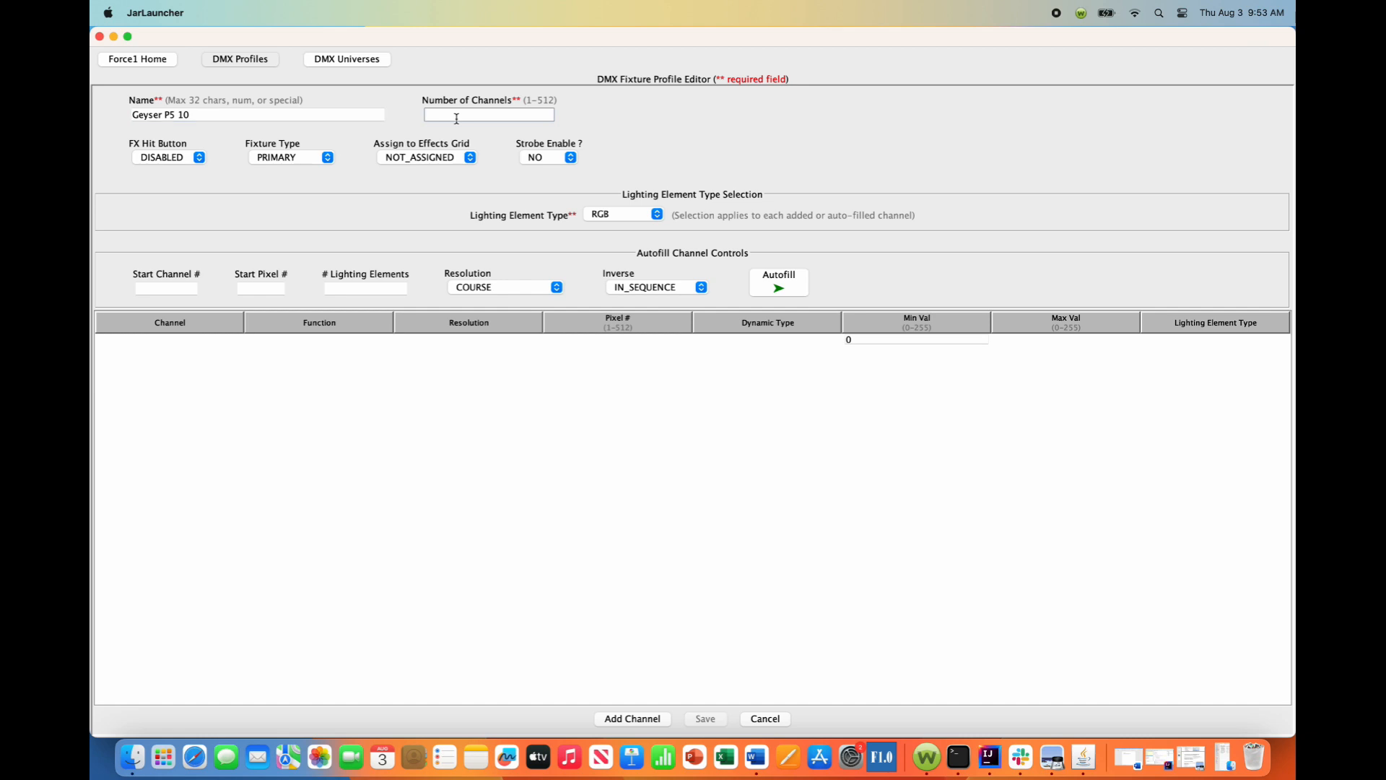
Set the fixture profile's number of channels to 10 and its FX Hit Button to ENABLED.
{"action": "type", "text": "10"}
{"action": "left_click", "coordinate": [199, 161]}
{"action": "left_click", "coordinate": [170, 173]}
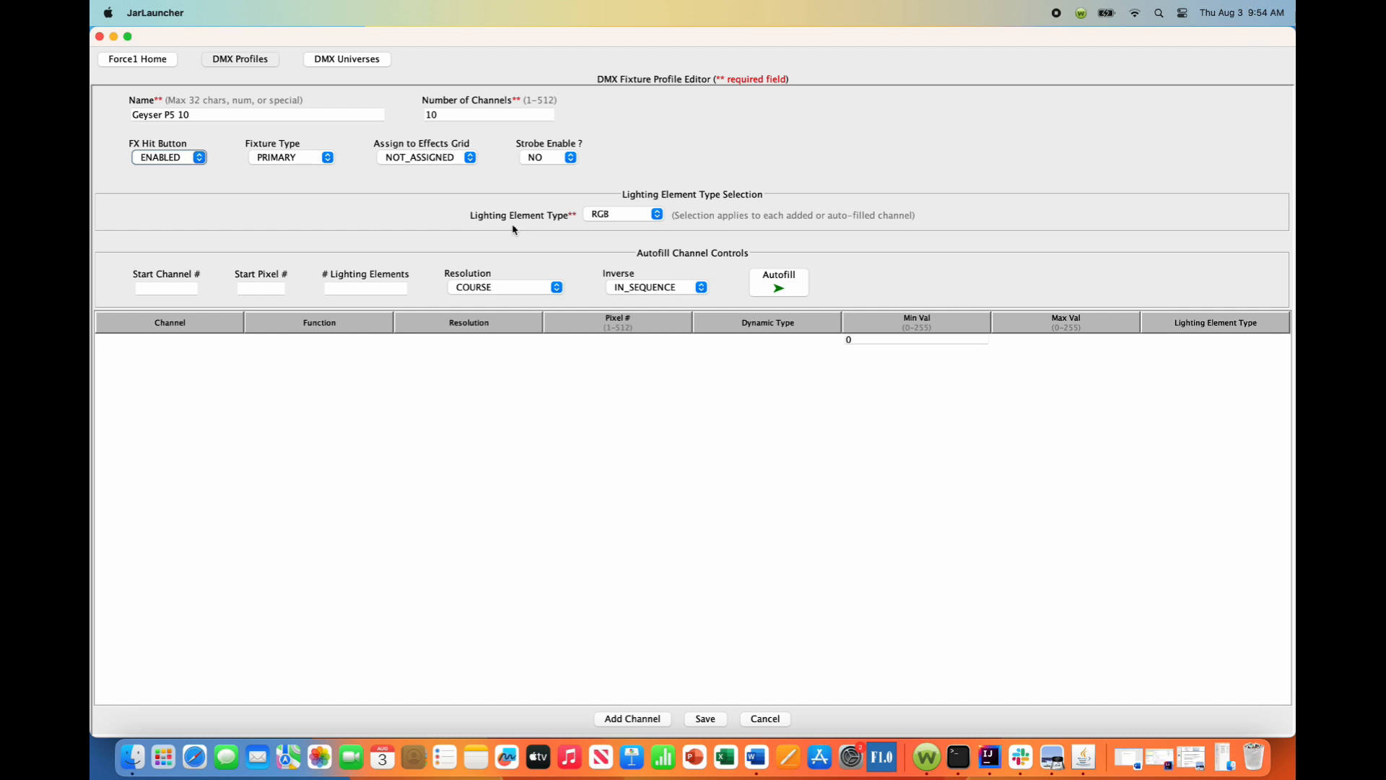
Add channel 1 with lighting element type NONE, the static function Other-Static and a minimum value of 255.
{"action": "left_click", "coordinate": [657, 215]}
{"action": "scroll", "coordinate": [621, 289], "scroll_direction": "down", "scroll_amount": 3}
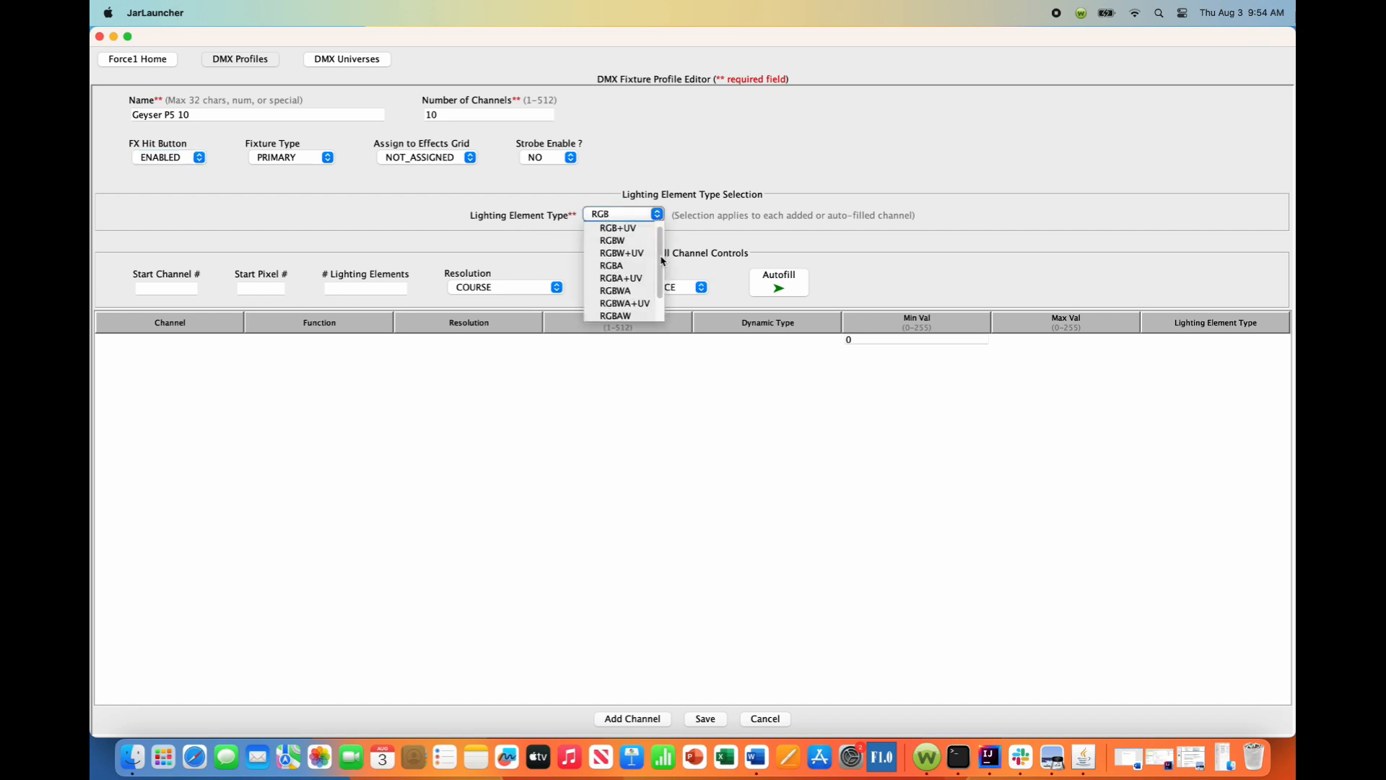
{"action": "left_click", "coordinate": [636, 315]}
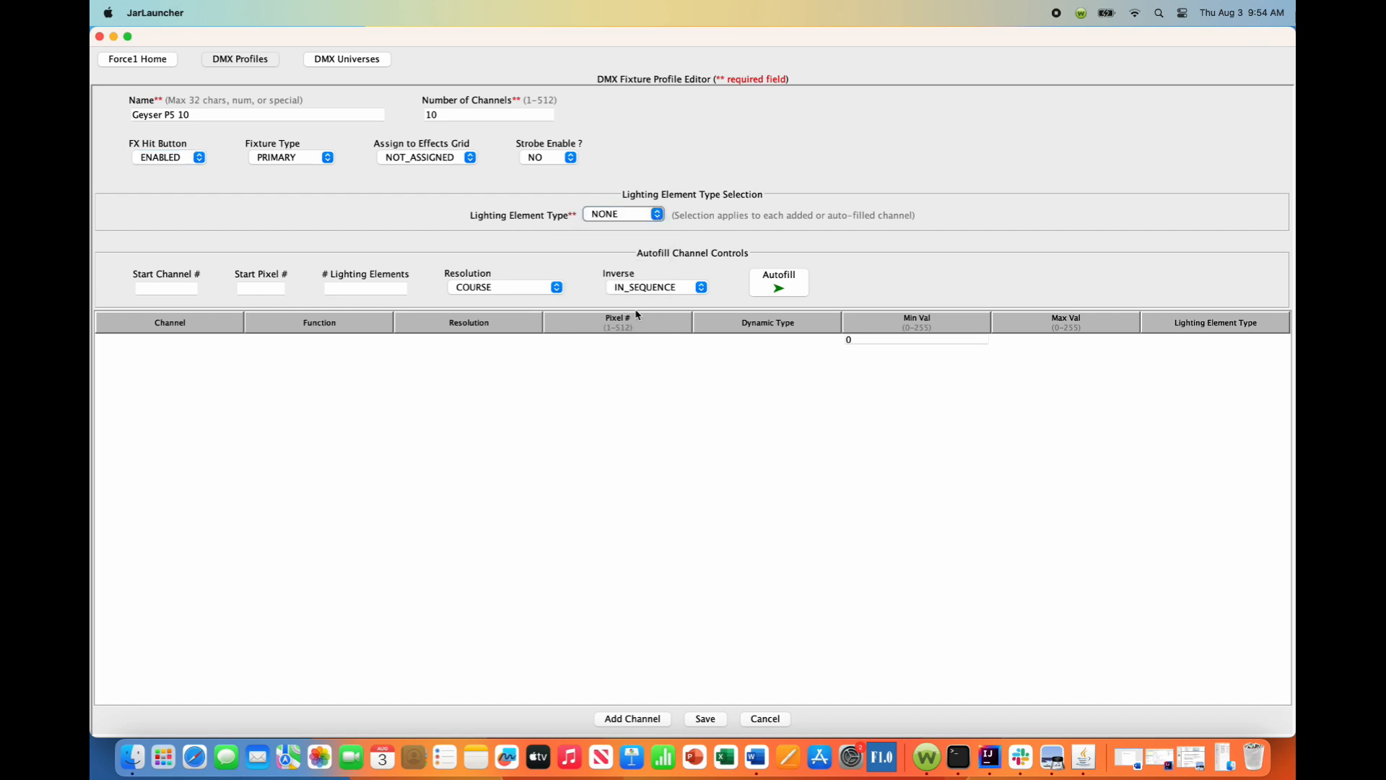
{"action": "left_click", "coordinate": [641, 720]}
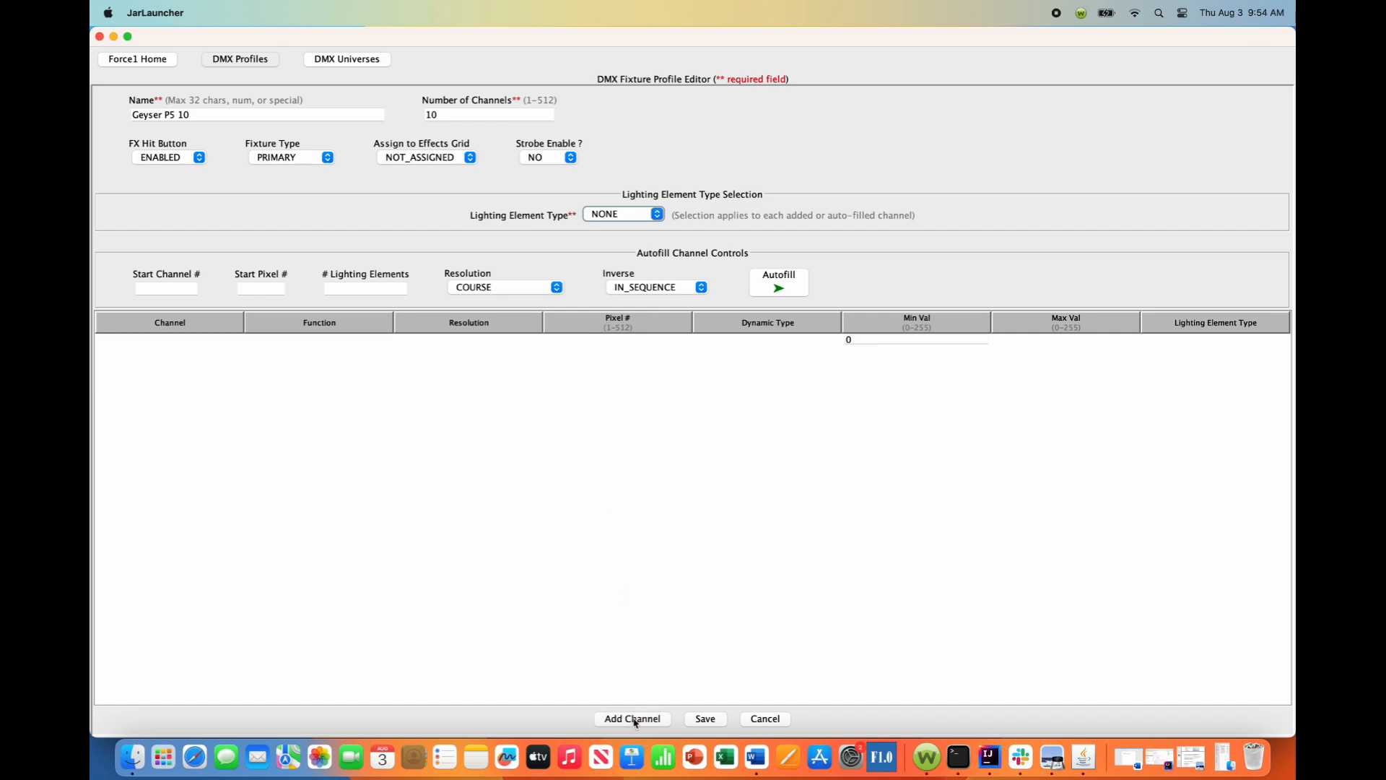
{"action": "left_click", "coordinate": [335, 342]}
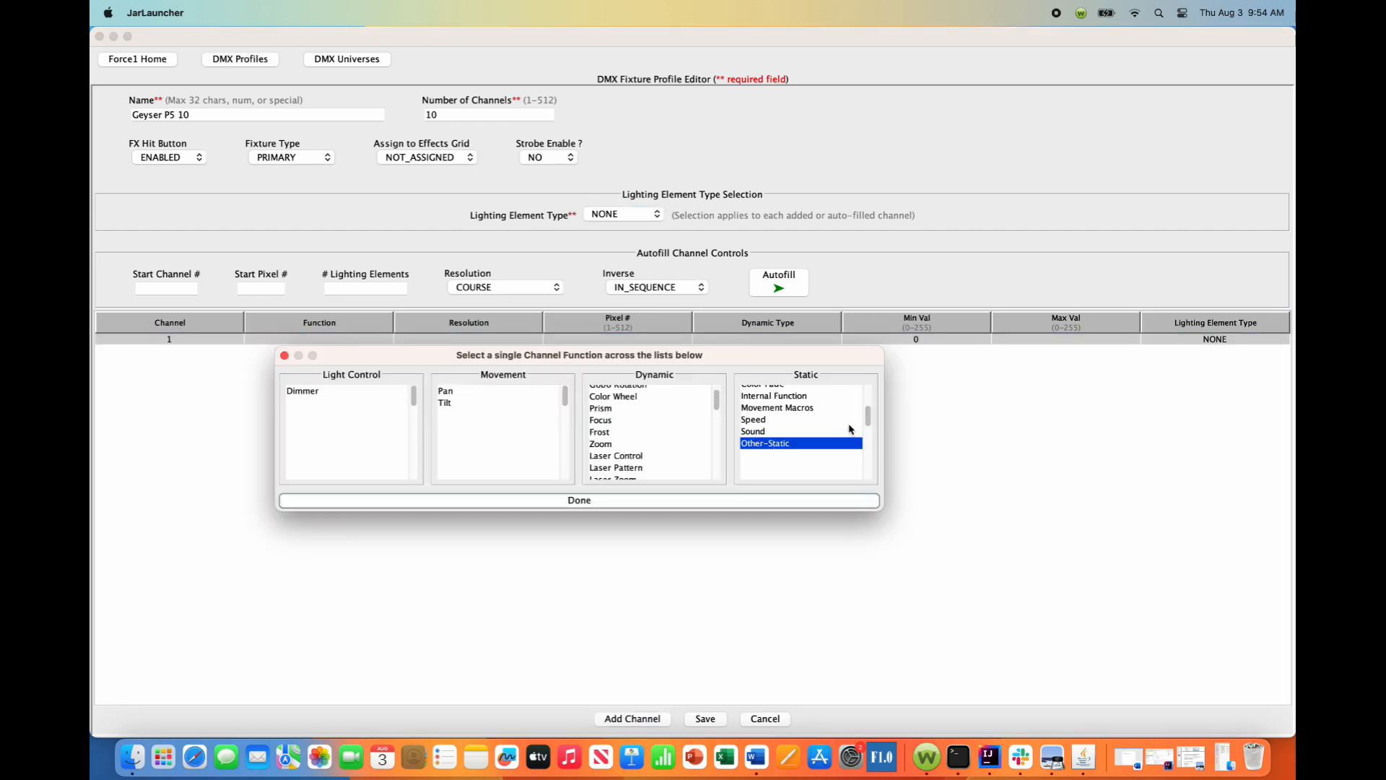
{"action": "scroll", "coordinate": [868, 423], "scroll_direction": "up", "scroll_amount": 1}
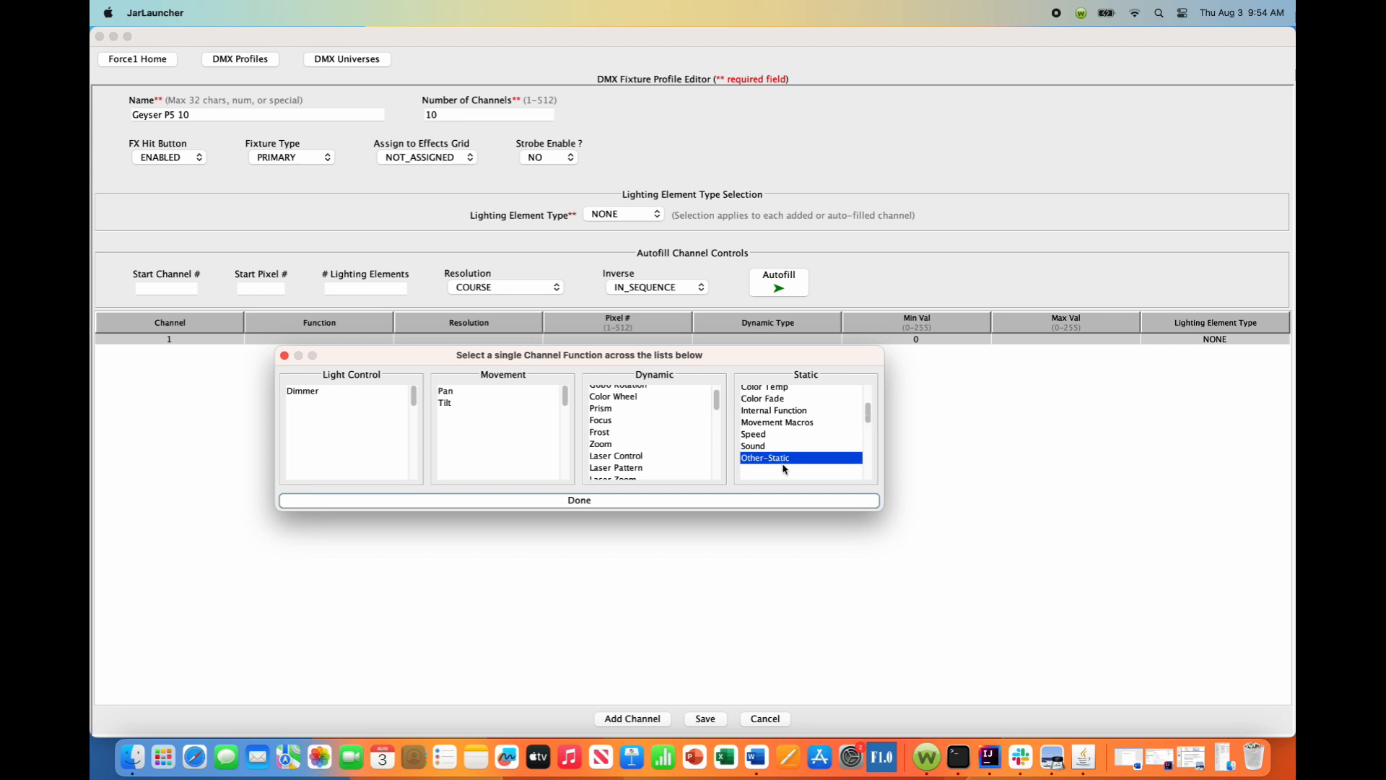
{"action": "left_click", "coordinate": [604, 503]}
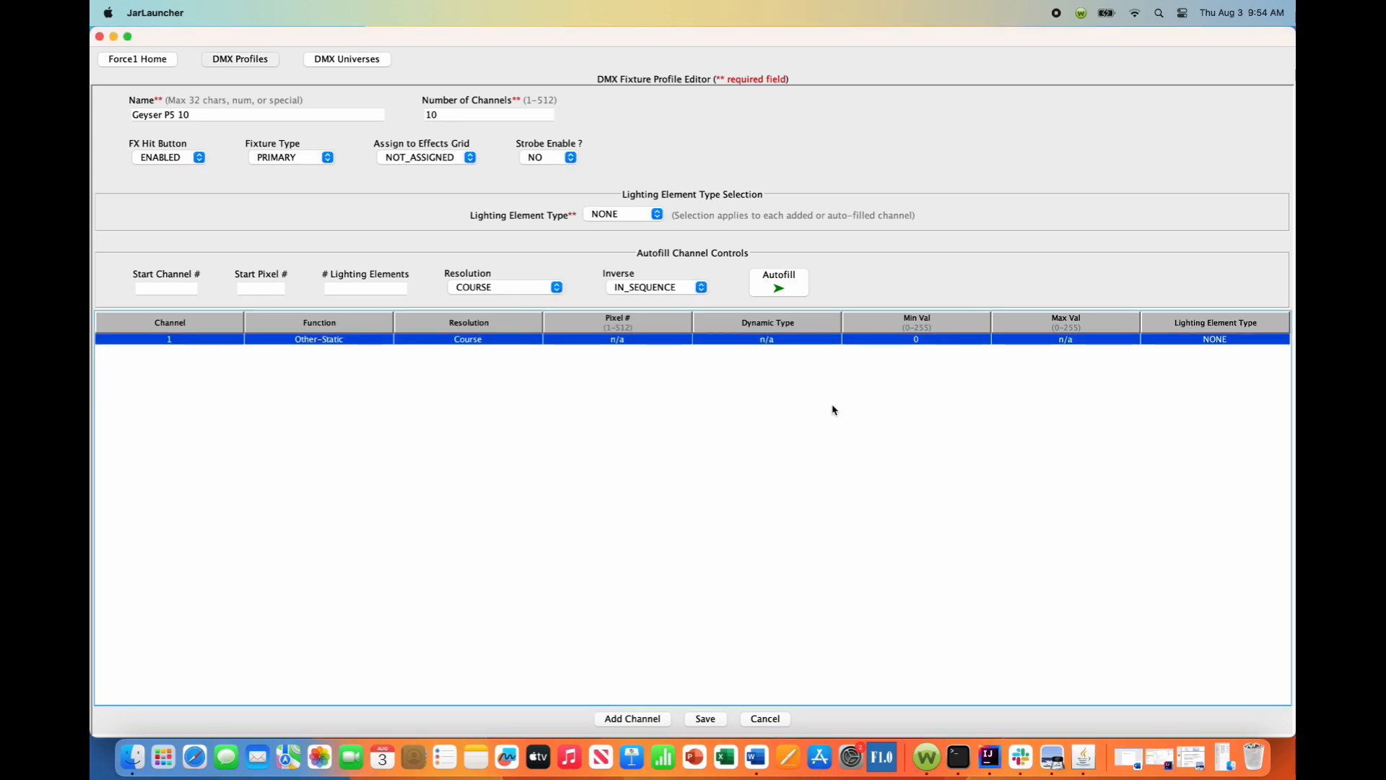
{"action": "double_click", "coordinate": [922, 339]}
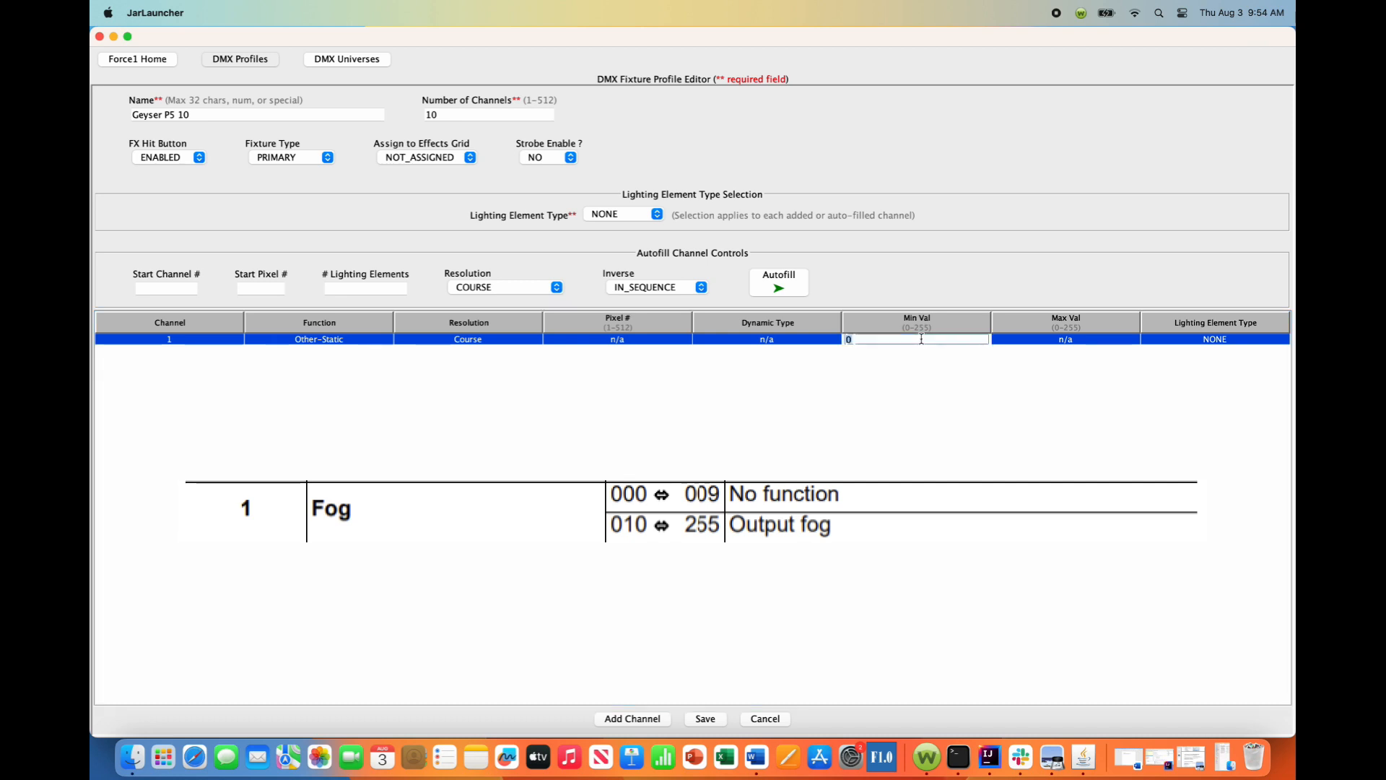
{"action": "type", "text": "255"}
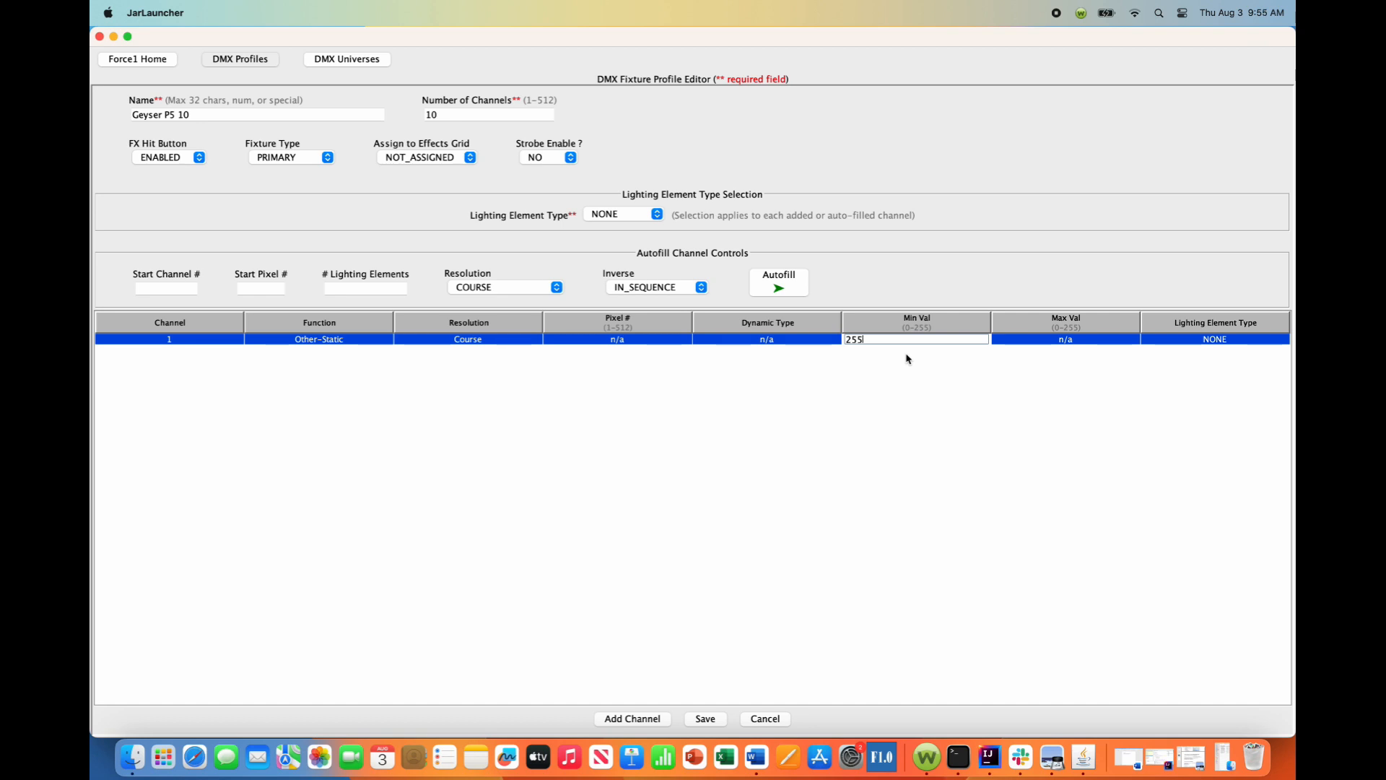
Autofill RGBA+UV channels starting at channel 2 and pixel 1, with 1 lighting element.
{"action": "left_click", "coordinate": [657, 216]}
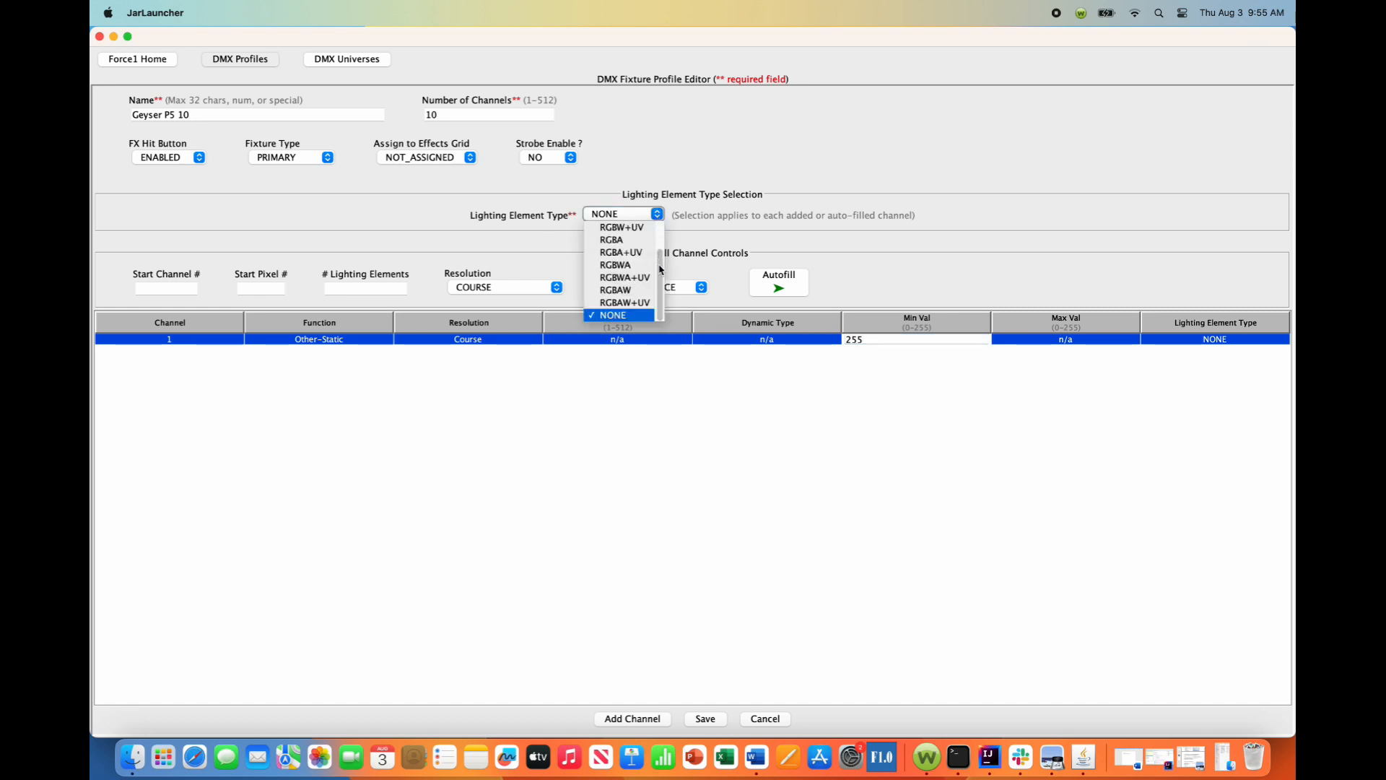
{"action": "left_click", "coordinate": [618, 252]}
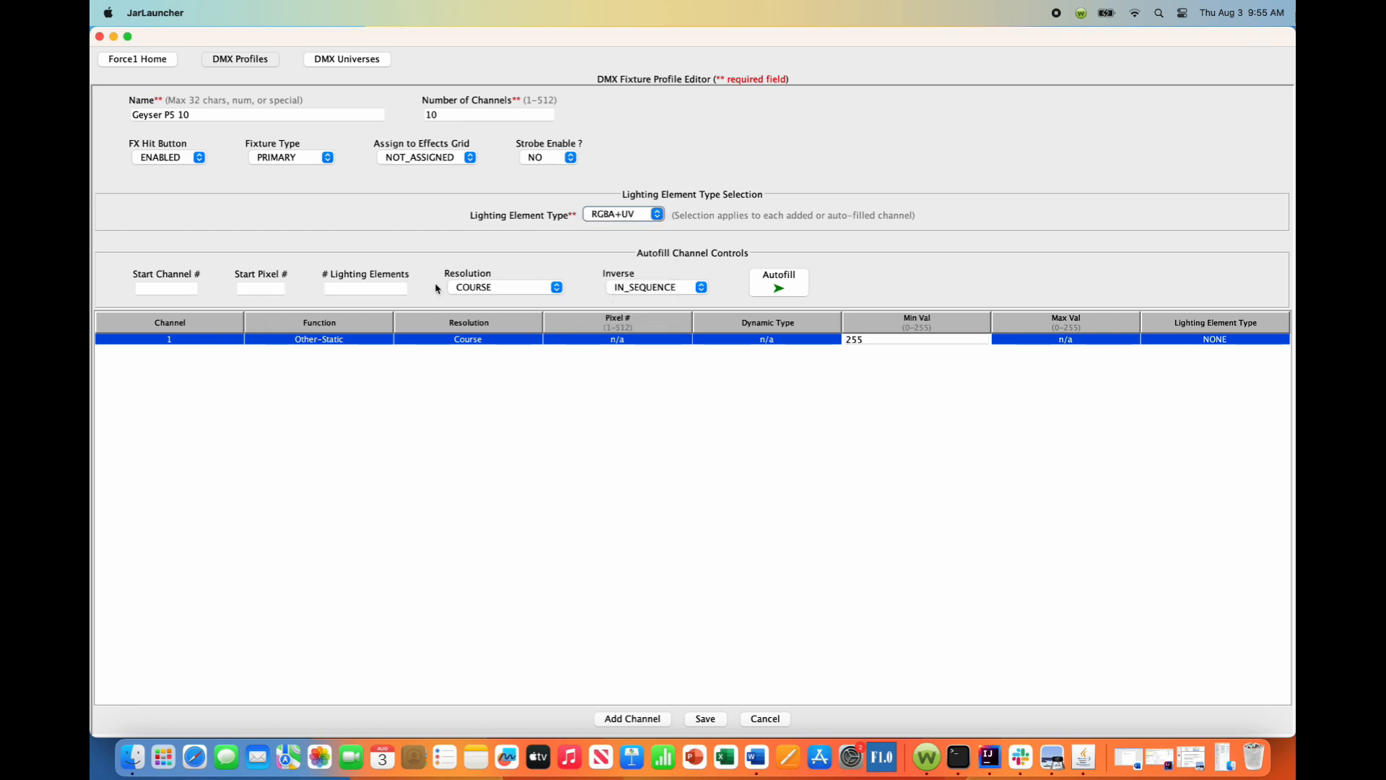
{"action": "left_click", "coordinate": [178, 286]}
{"action": "type", "text": "2"}
{"action": "left_click", "coordinate": [254, 287]}
{"action": "type", "text": "1"}
{"action": "left_click", "coordinate": [368, 292]}
{"action": "type", "text": "1"}
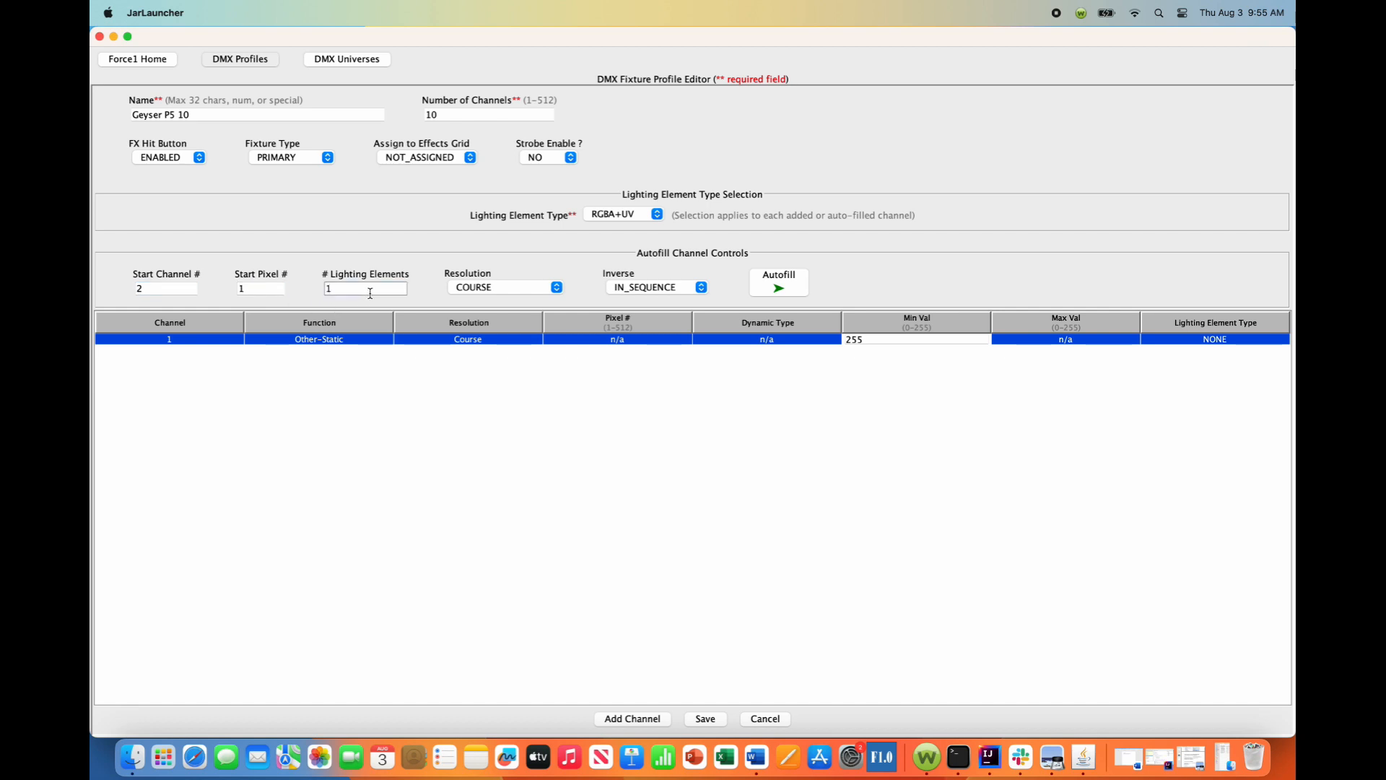
{"action": "left_click", "coordinate": [794, 292]}
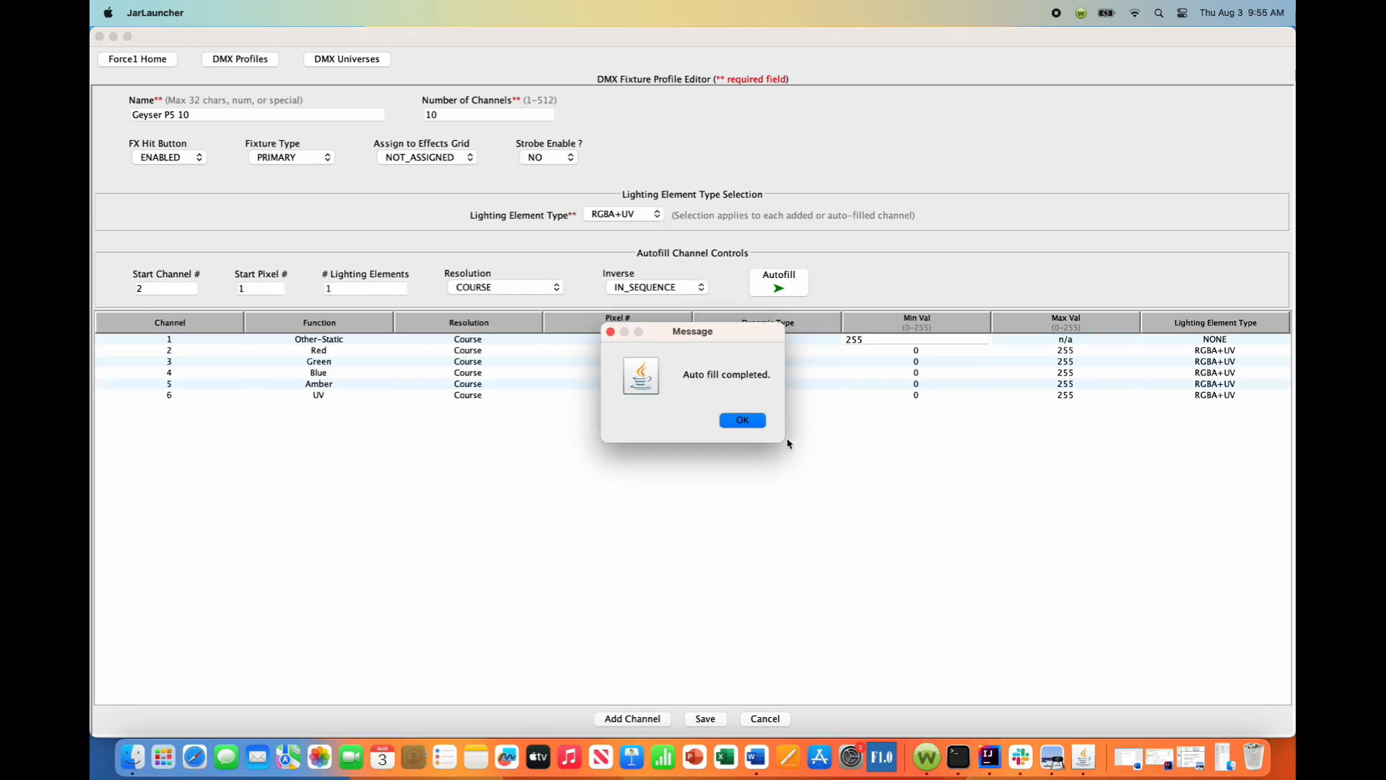
{"action": "left_click", "coordinate": [750, 422]}
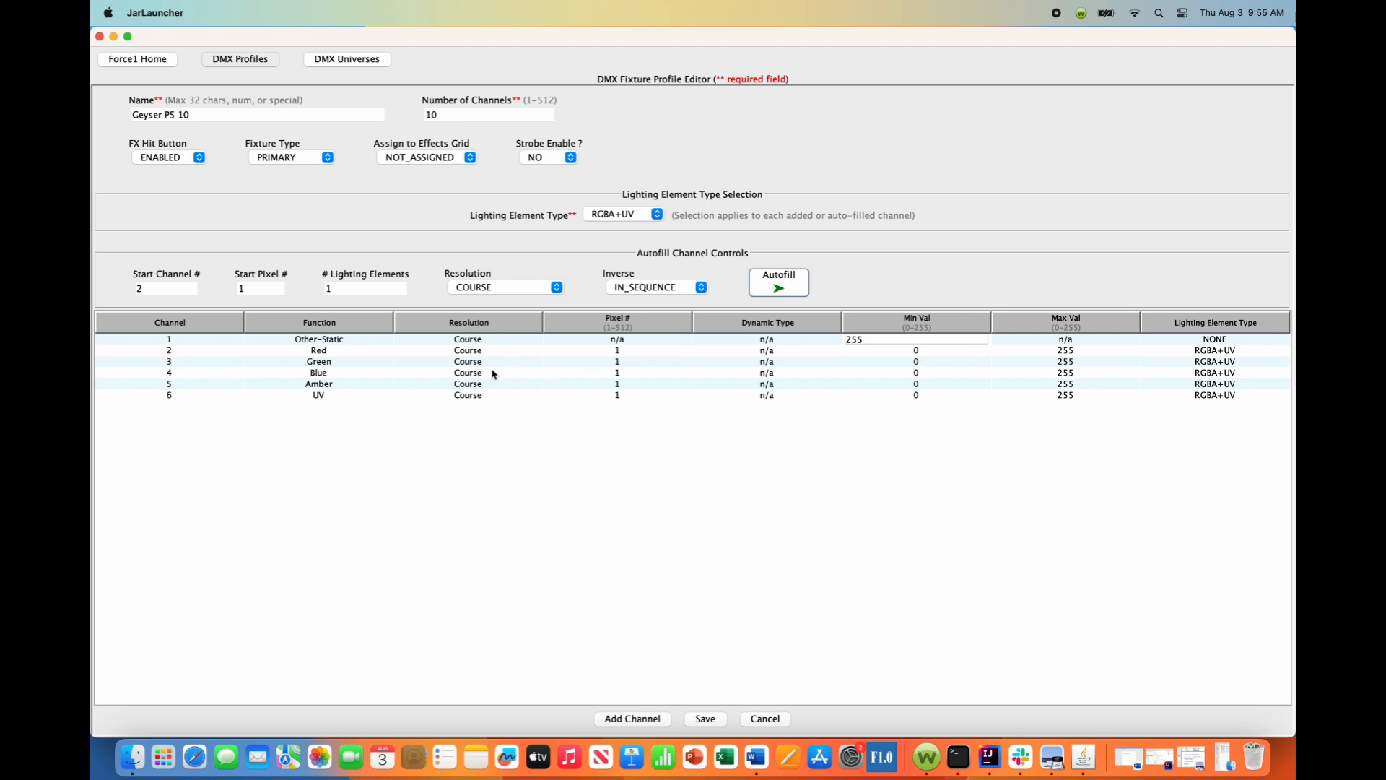
Add channel 7 with lighting element type NONE and assign it the static function Internal Function.
{"action": "left_click", "coordinate": [657, 214]}
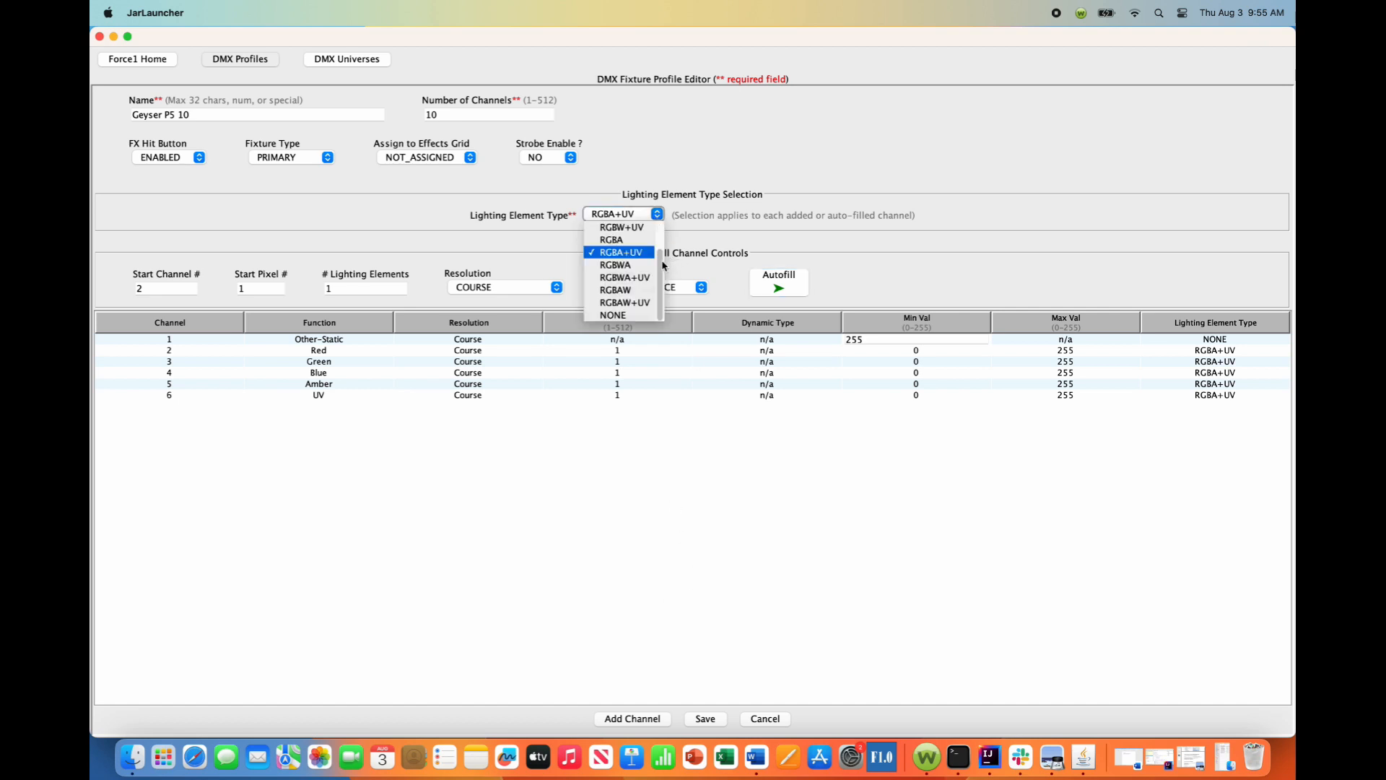
{"action": "left_click", "coordinate": [634, 316]}
{"action": "left_click", "coordinate": [634, 717]}
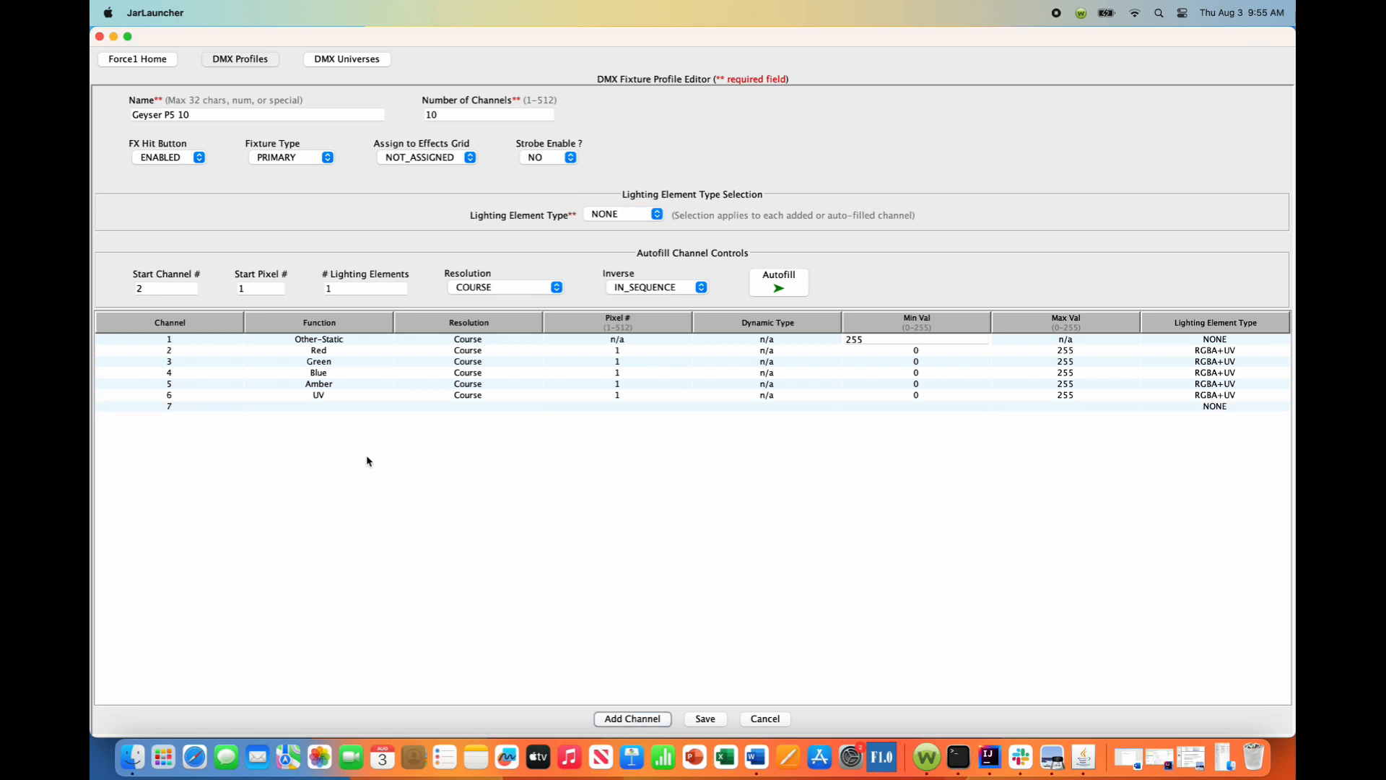
{"action": "double_click", "coordinate": [345, 406]}
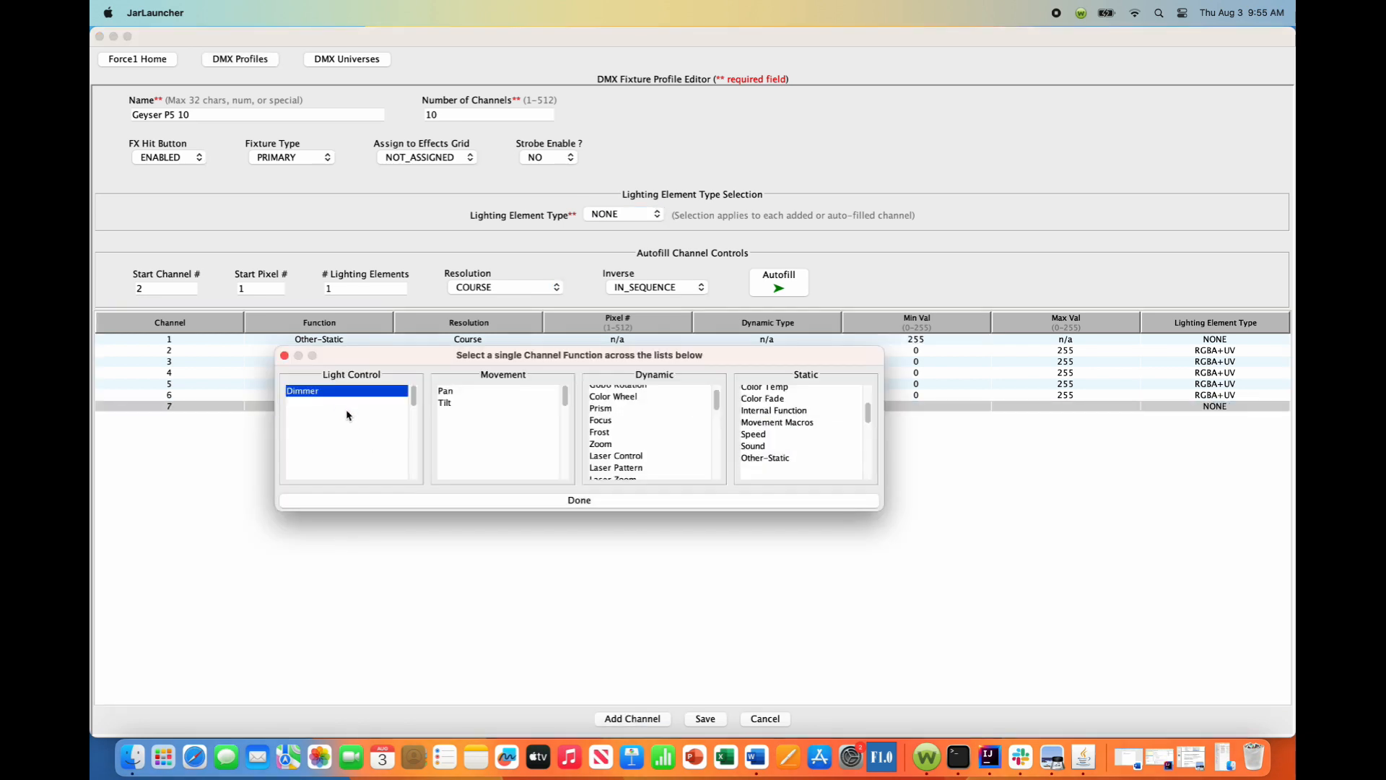
{"action": "mouse_move", "coordinate": [869, 413]}
{"action": "left_mouse_down"}
{"action": "mouse_move", "coordinate": [870, 399]}
{"action": "mouse_move", "coordinate": [868, 410]}
{"action": "left_mouse_up"}
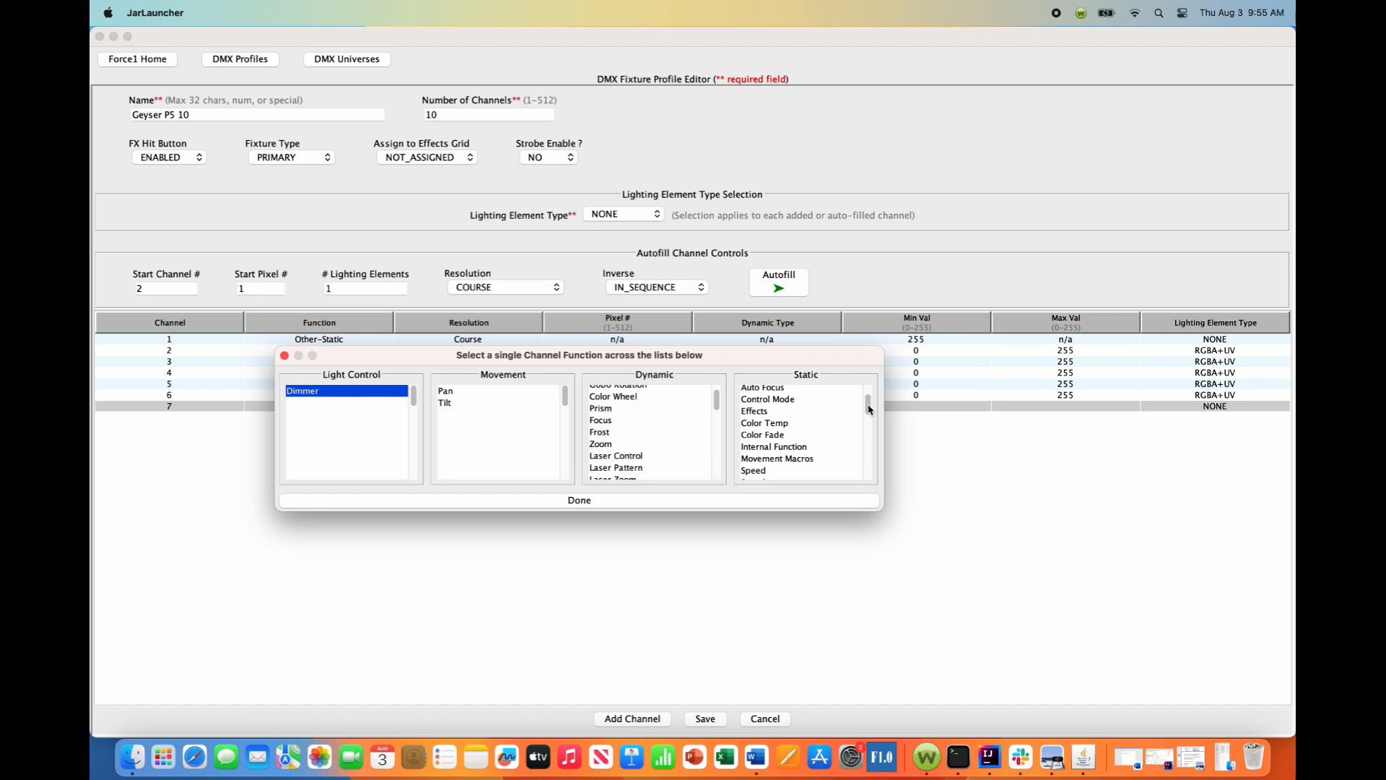
{"action": "left_click_drag", "start_coordinate": [870, 410], "coordinate": [870, 412]}
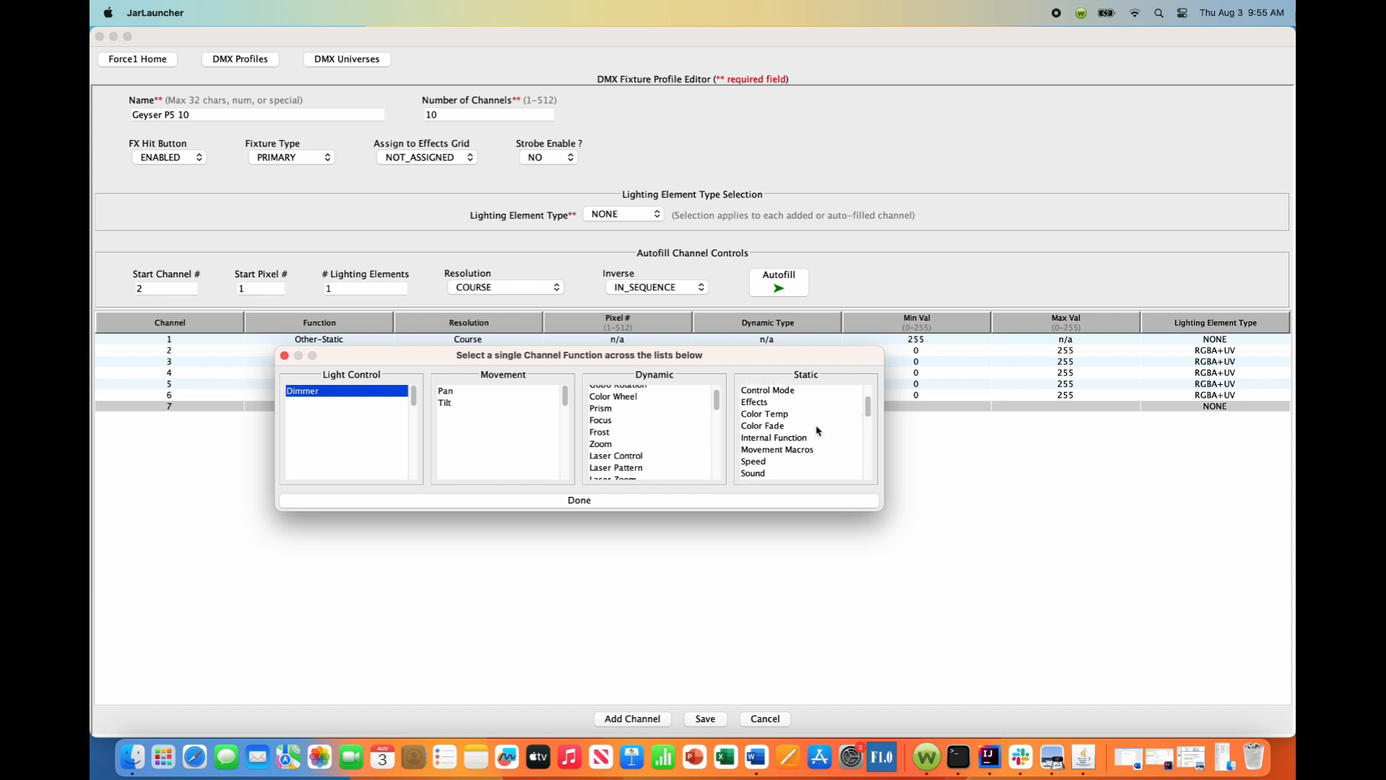
{"action": "left_click", "coordinate": [765, 439]}
{"action": "left_click", "coordinate": [605, 508]}
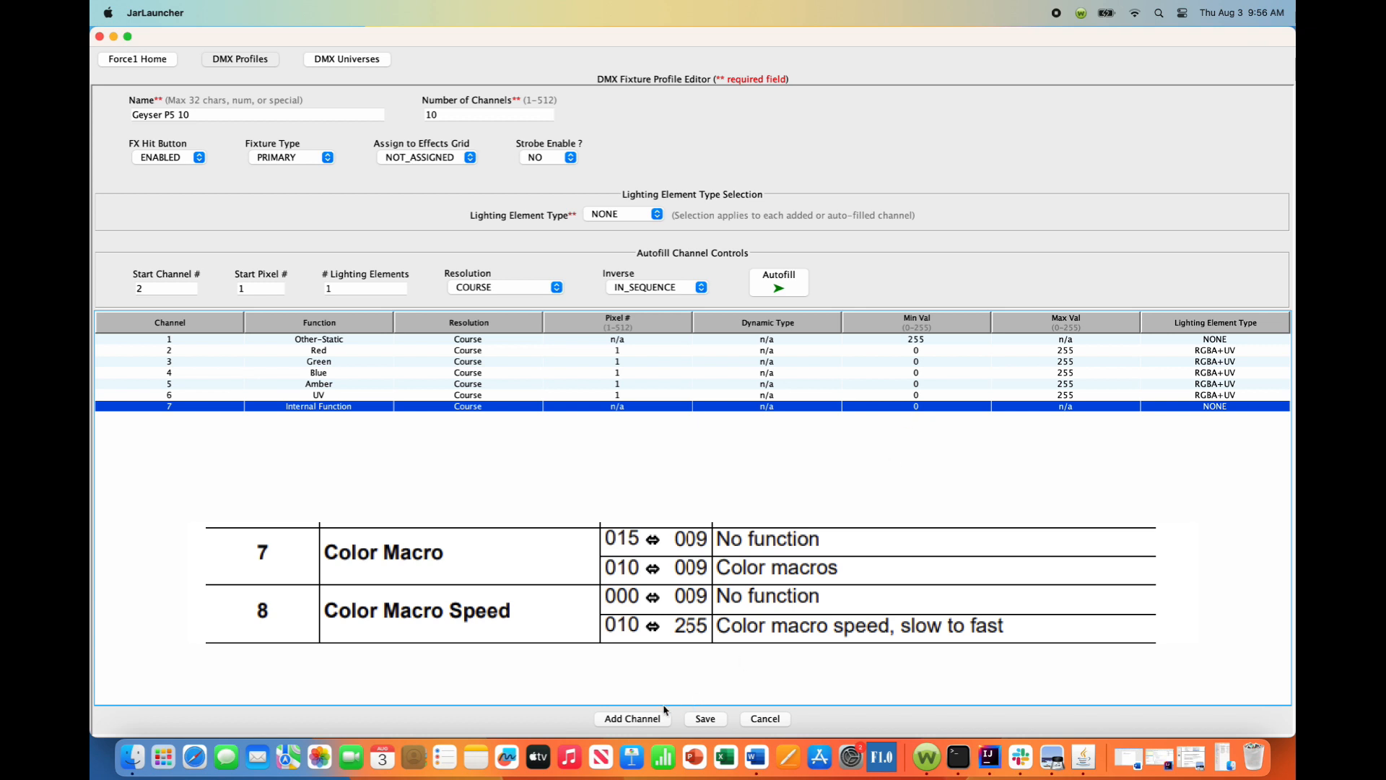
Add channel 8 and assign it the static function Internal Function.
{"action": "left_click", "coordinate": [638, 719]}
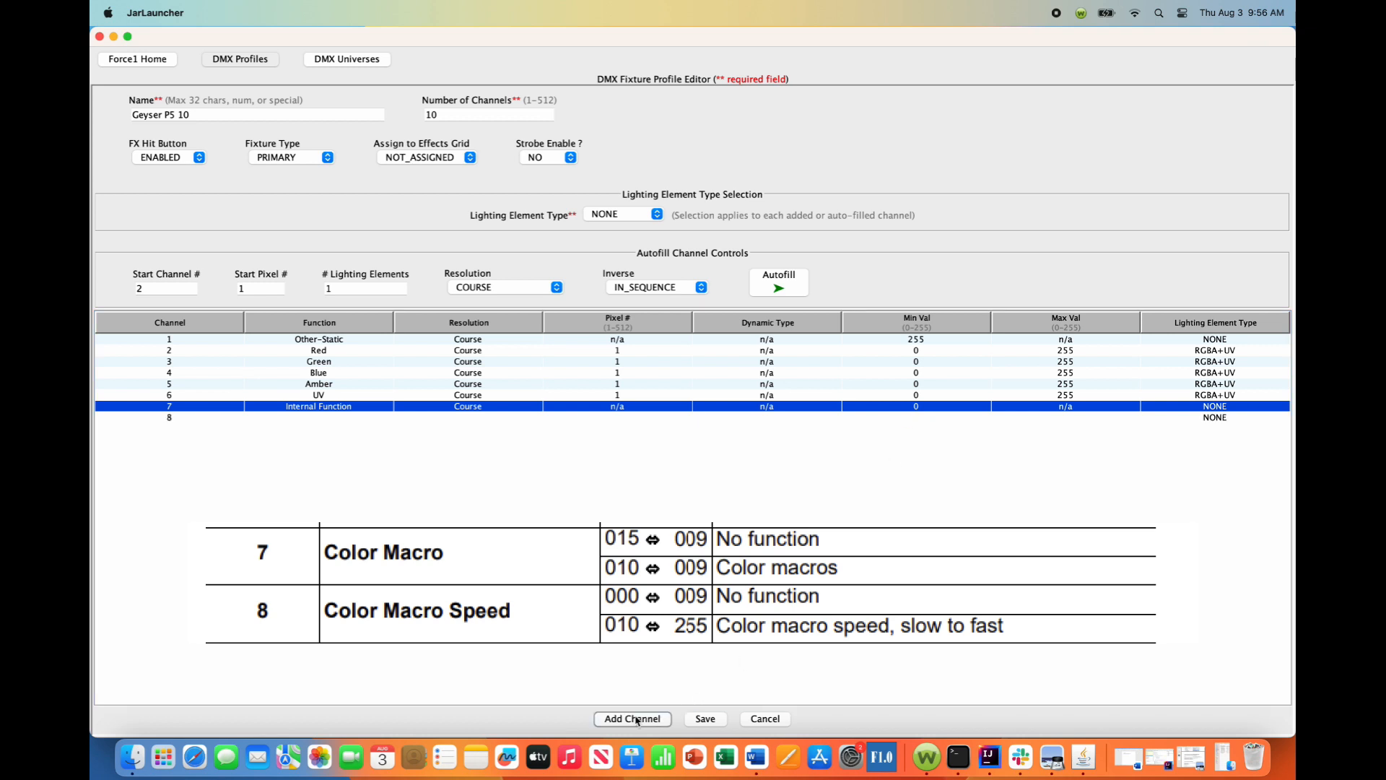
{"action": "left_click", "coordinate": [323, 420]}
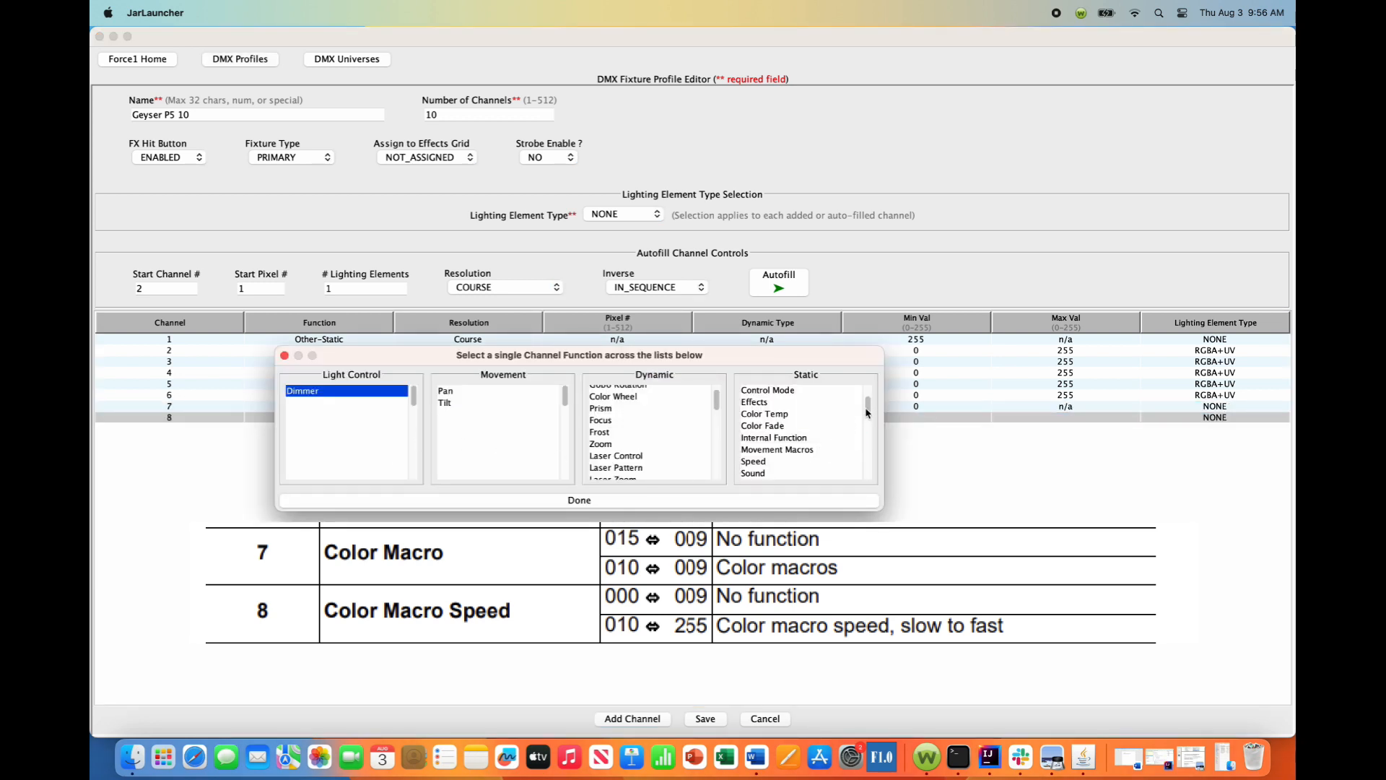
{"action": "scroll", "coordinate": [787, 439], "scroll_direction": "down", "scroll_amount": 1}
{"action": "left_click_drag", "start_coordinate": [868, 410], "coordinate": [870, 413]}
{"action": "left_click", "coordinate": [780, 439]}
{"action": "left_click", "coordinate": [665, 503]}
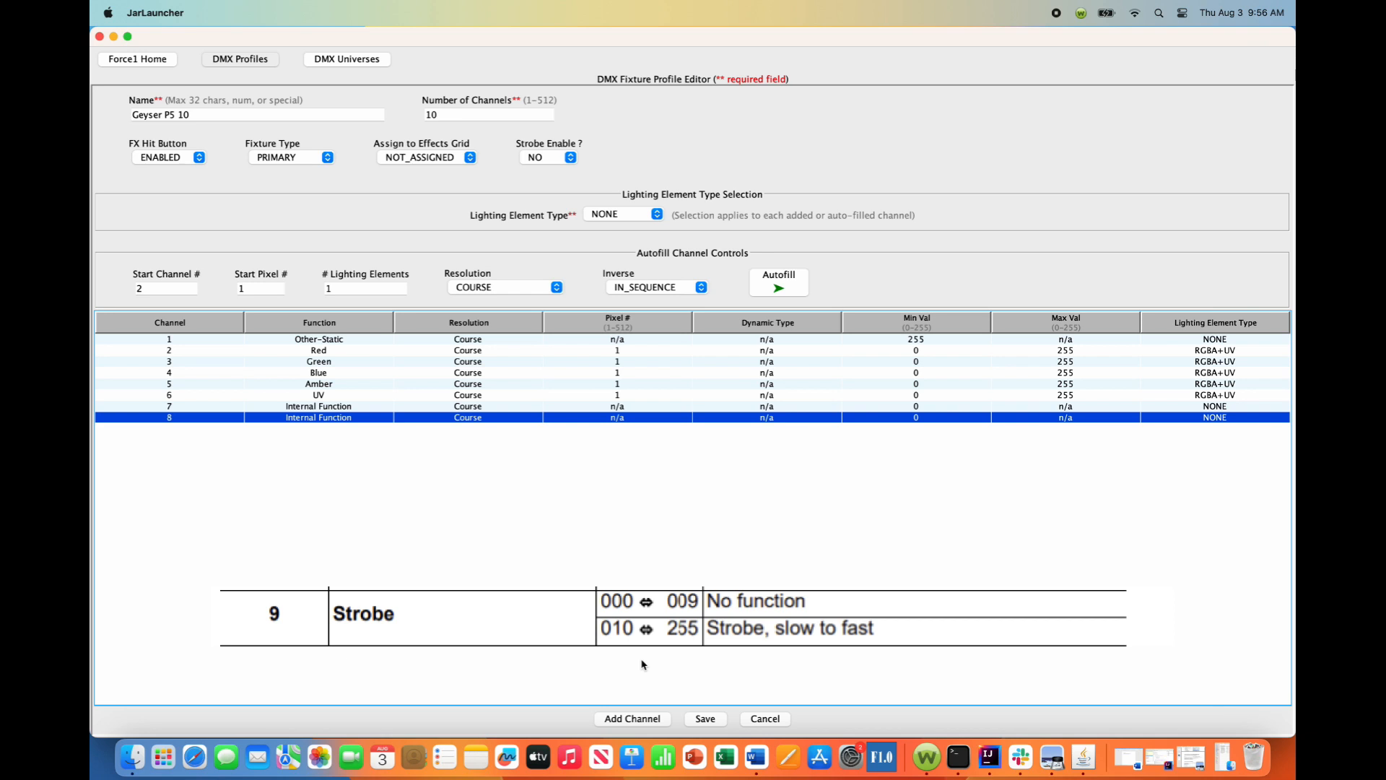
Add channel 9 and assign it the static function Strobe.
{"action": "left_click", "coordinate": [643, 722]}
{"action": "left_click", "coordinate": [331, 430]}
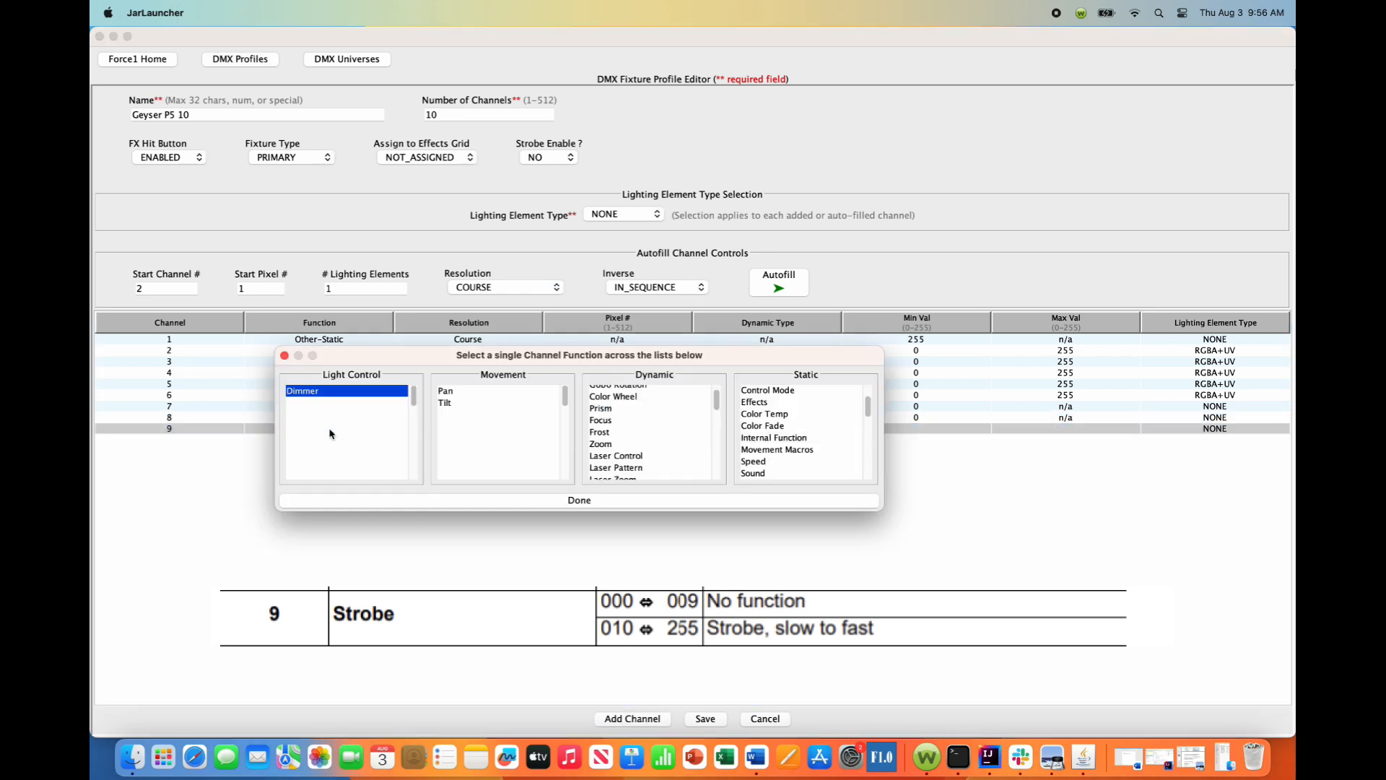
{"action": "scroll", "coordinate": [870, 410], "scroll_direction": "up", "scroll_amount": 3}
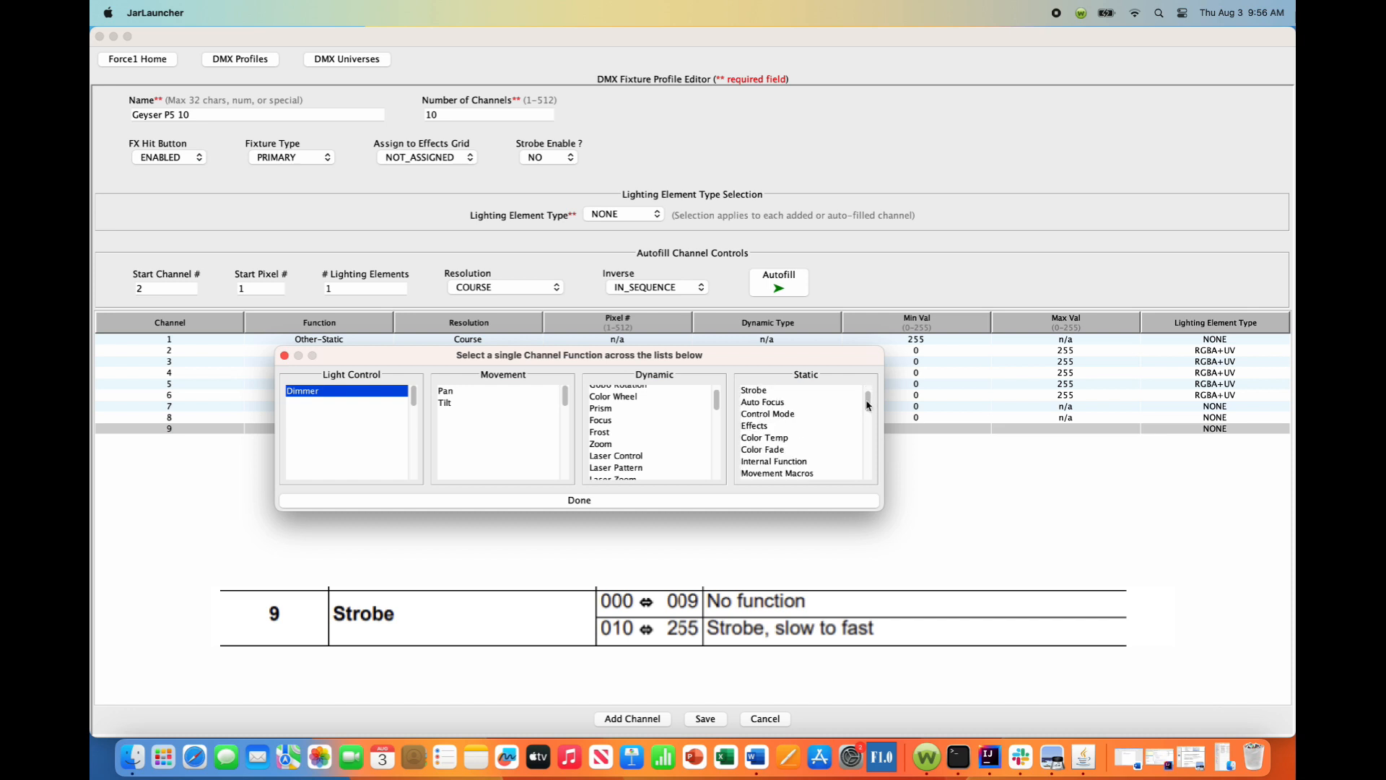
{"action": "left_click", "coordinate": [757, 392]}
{"action": "left_click", "coordinate": [648, 504]}
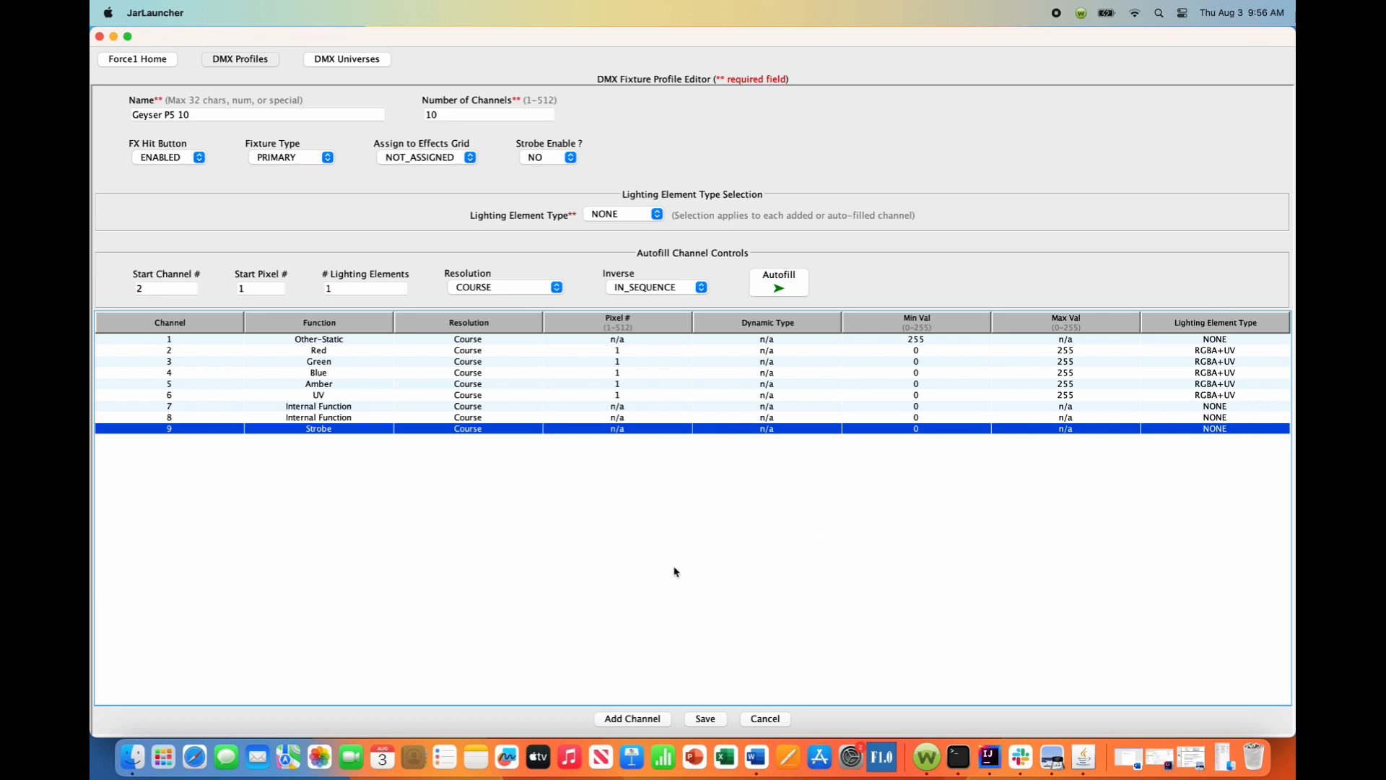
Add channel 10 with the light control function Dimmer and set its resolution to Course.
{"action": "left_click", "coordinate": [633, 718]}
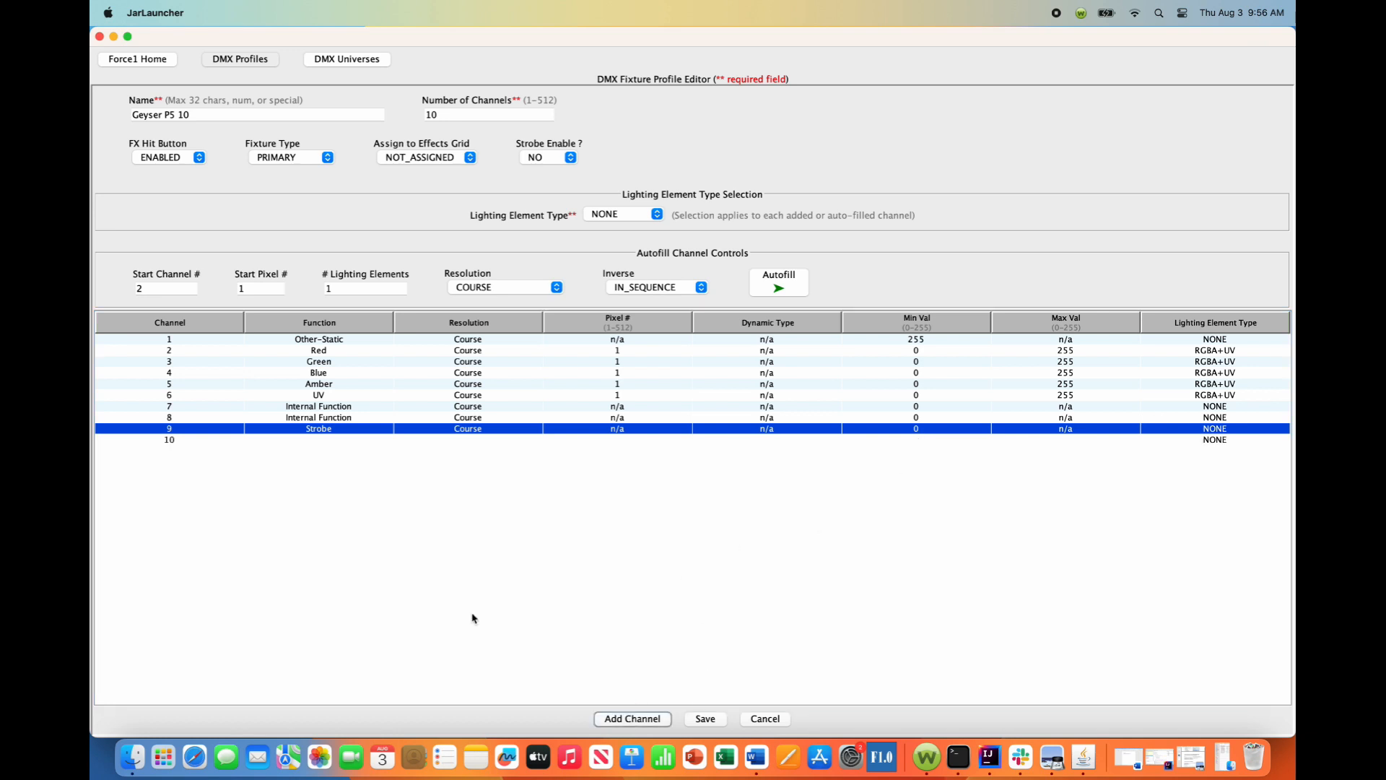
{"action": "left_click", "coordinate": [370, 440]}
{"action": "left_click", "coordinate": [534, 500]}
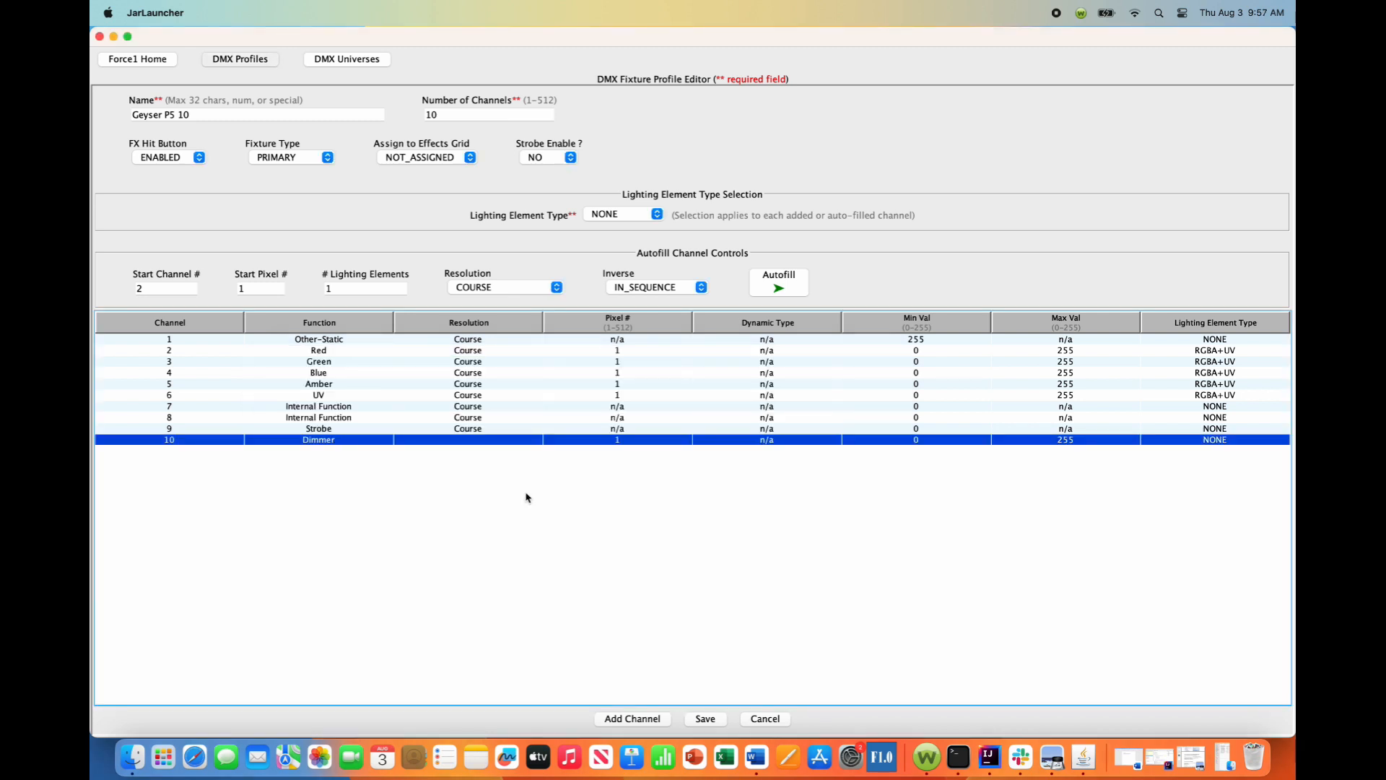
{"action": "left_click", "coordinate": [498, 439]}
{"action": "left_click", "coordinate": [475, 449]}
Save the Geyser P5 10 fixture profile and return to the list of DMX profiles.
{"action": "left_click", "coordinate": [705, 719]}
{"action": "left_click", "coordinate": [782, 446]}
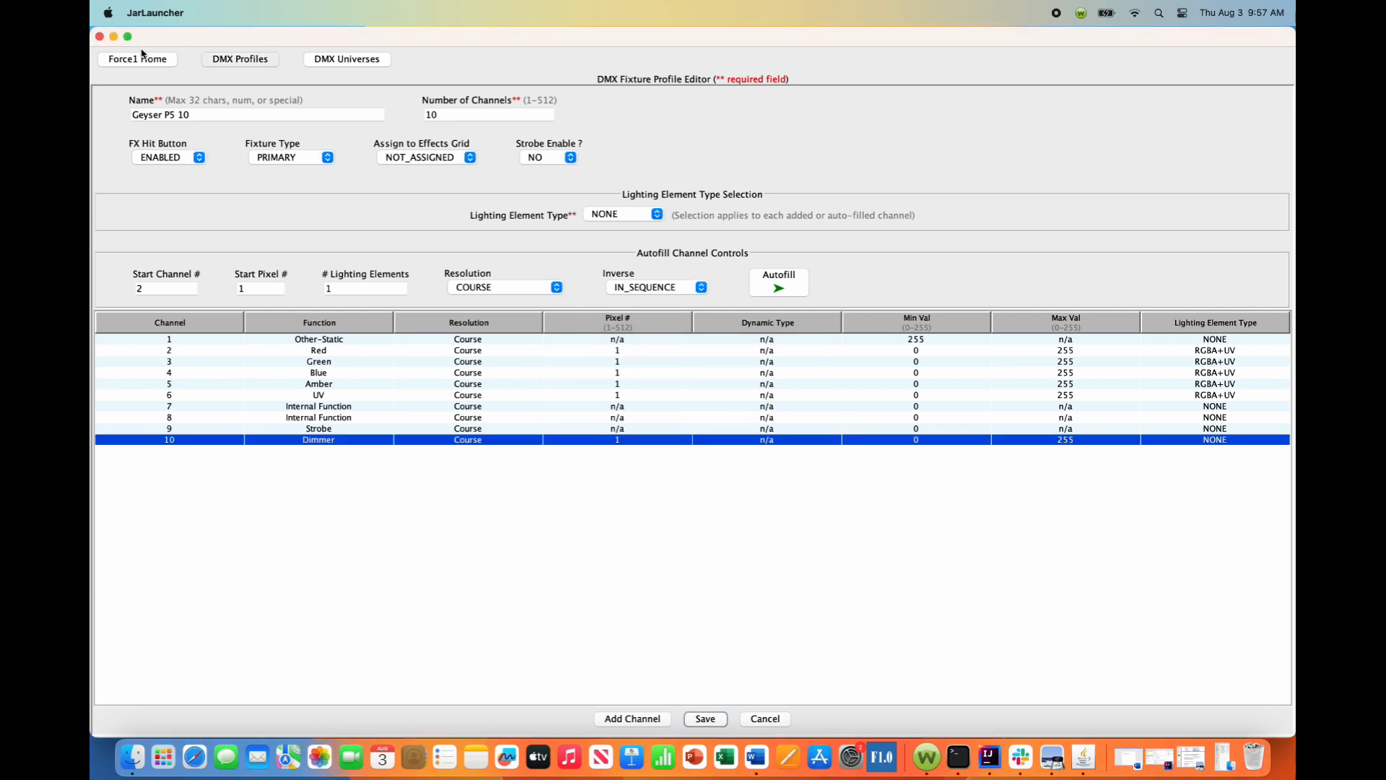
{"action": "left_click", "coordinate": [265, 65]}
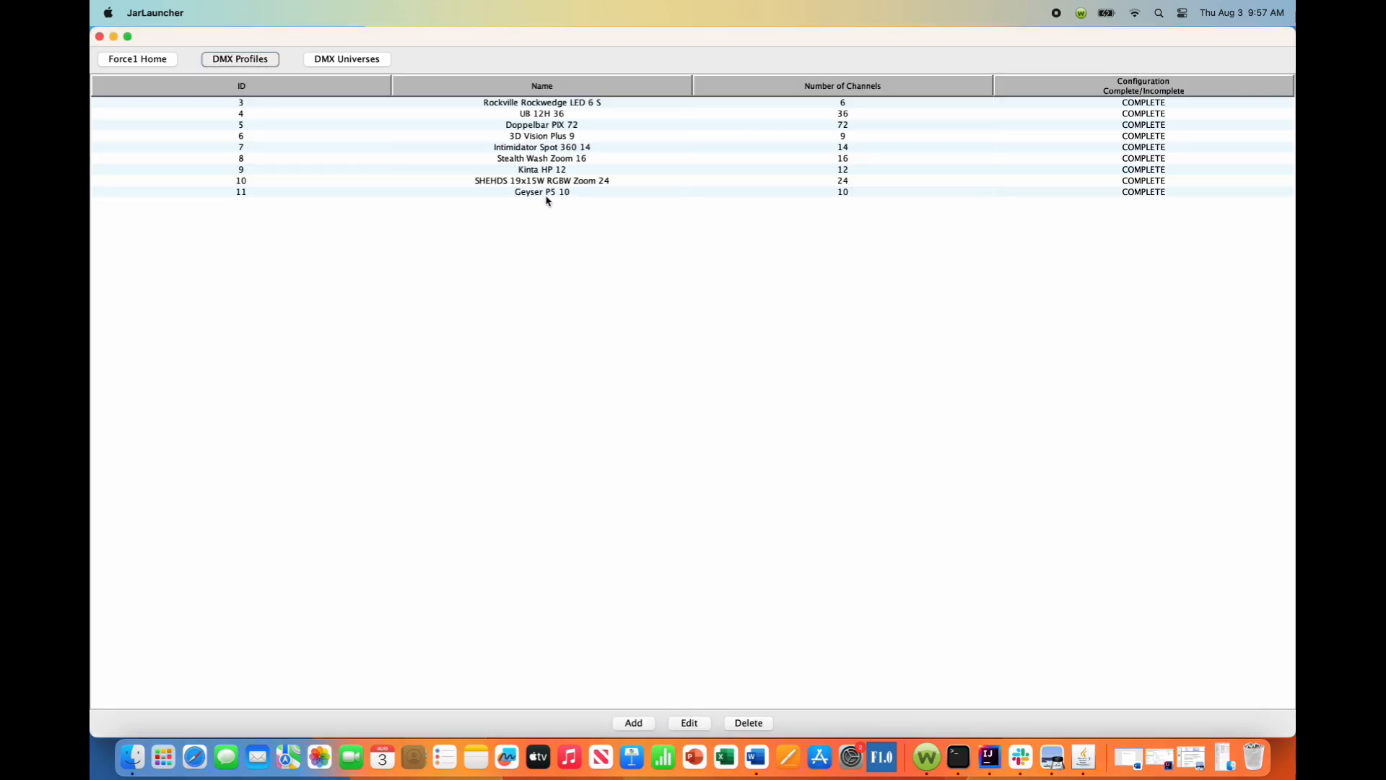